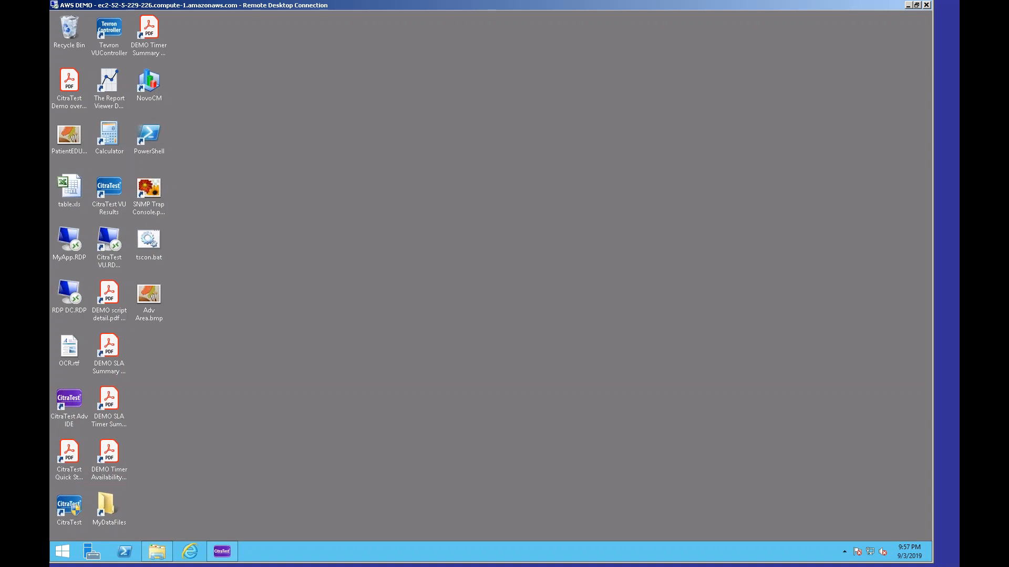
pyautogui.click(225, 552)
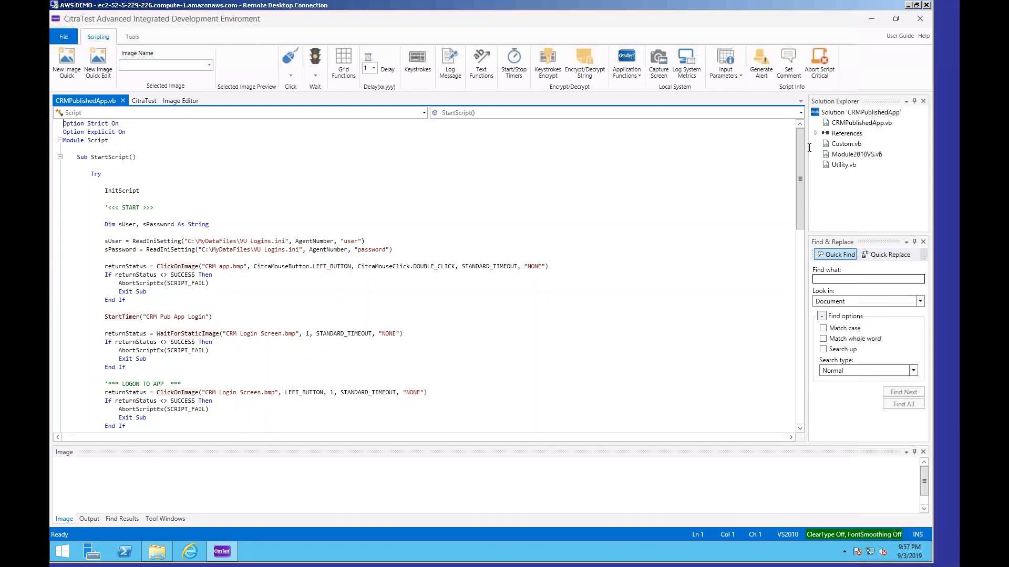
pyautogui.click(872, 20)
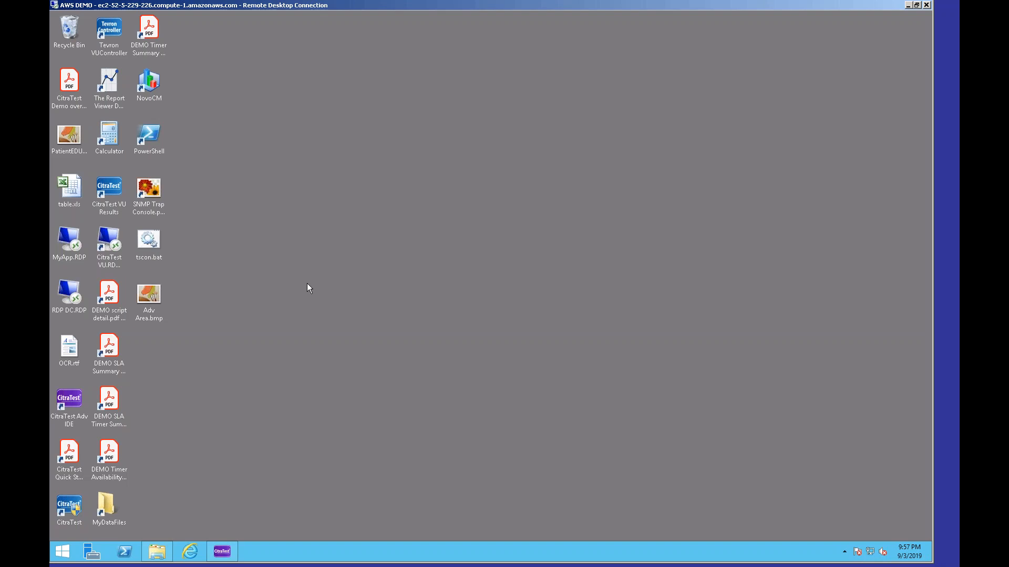
# Open the CitraTest VU.RDP connection file from Documents for editing and inspect its logon settings.
pyautogui.click(157, 551)
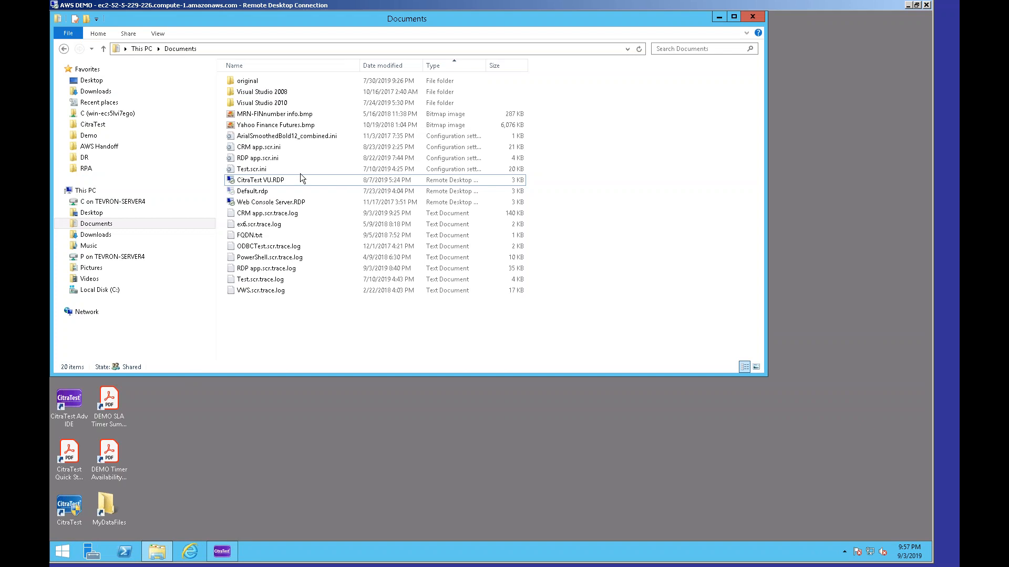
pyautogui.rightClick(276, 183)
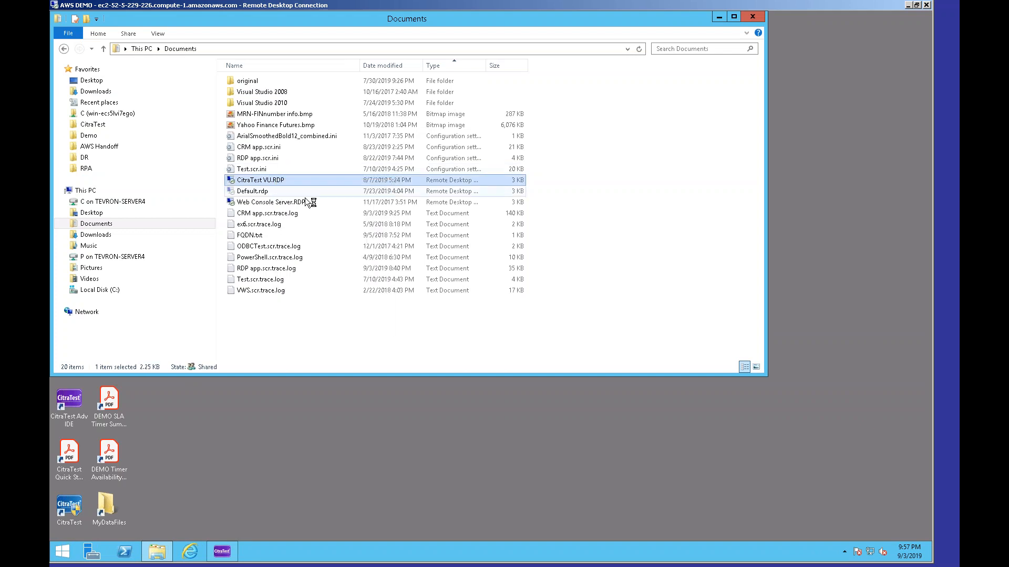
pyautogui.click(302, 197)
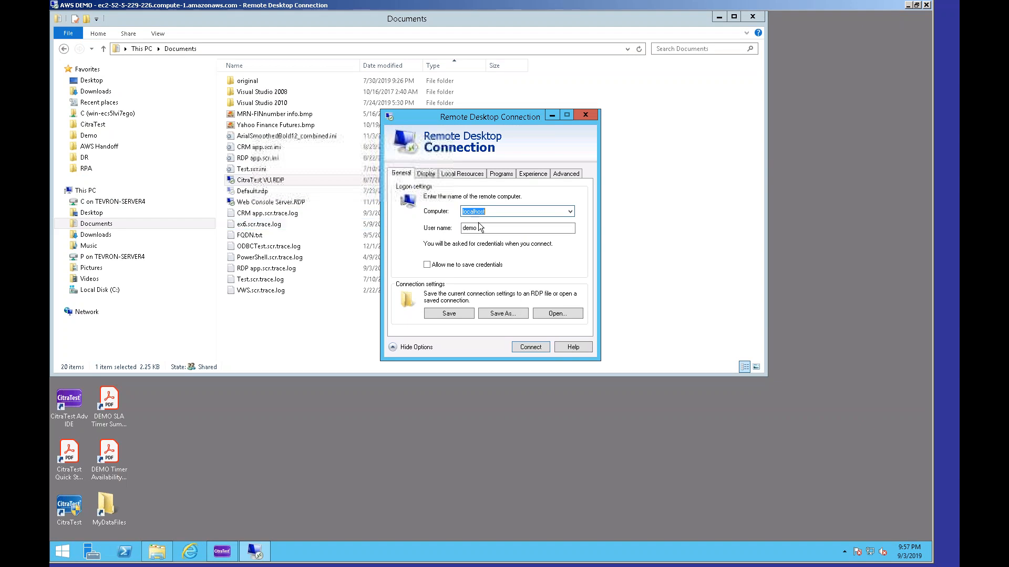
pyautogui.moveTo(489, 229); pyautogui.dragTo(459, 230)
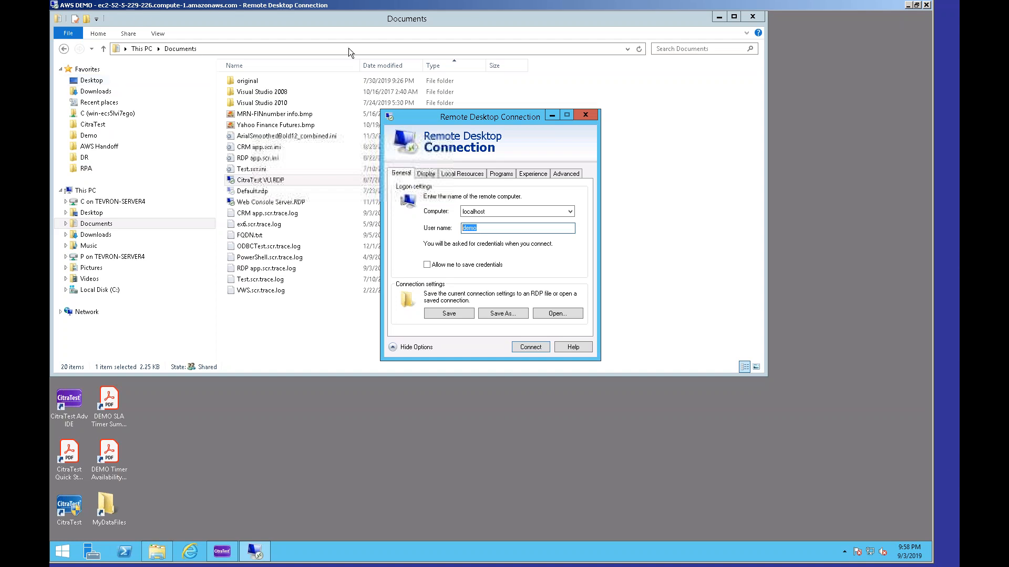
# Review the connection's Display, Local Resources and Experience settings, then close the dialog and the Documents window.
pyautogui.click(426, 173)
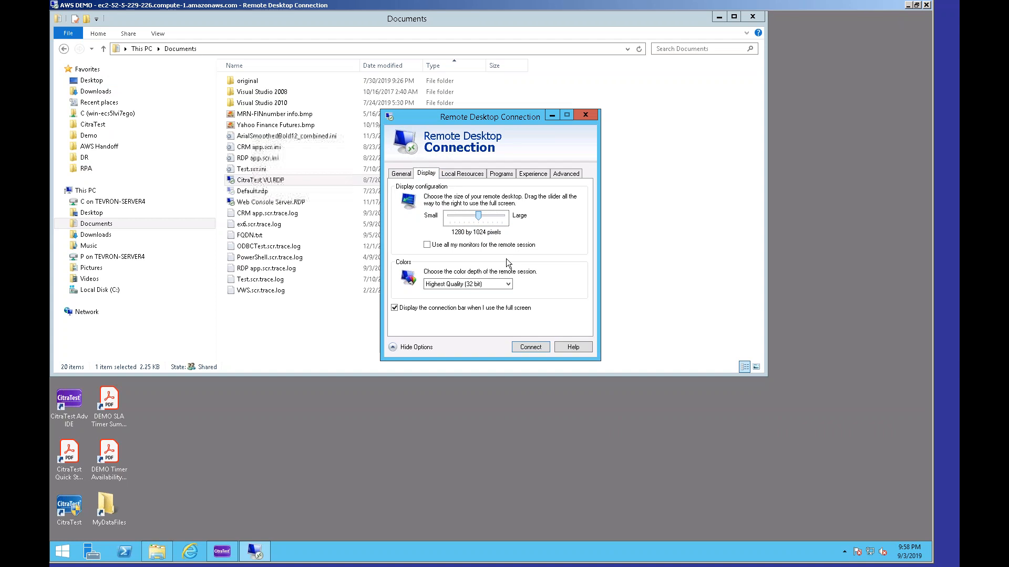
pyautogui.click(467, 174)
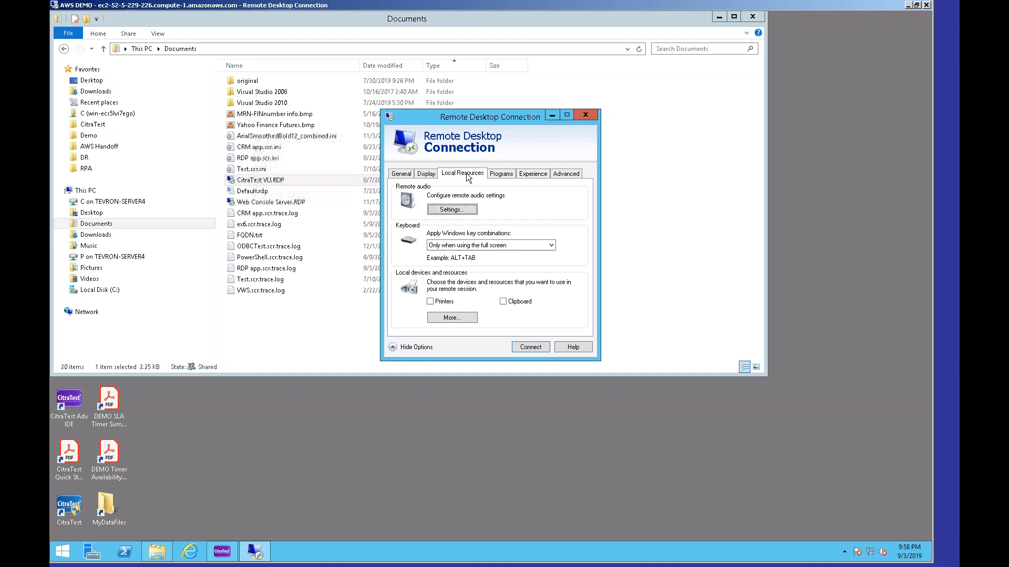
pyautogui.click(452, 317)
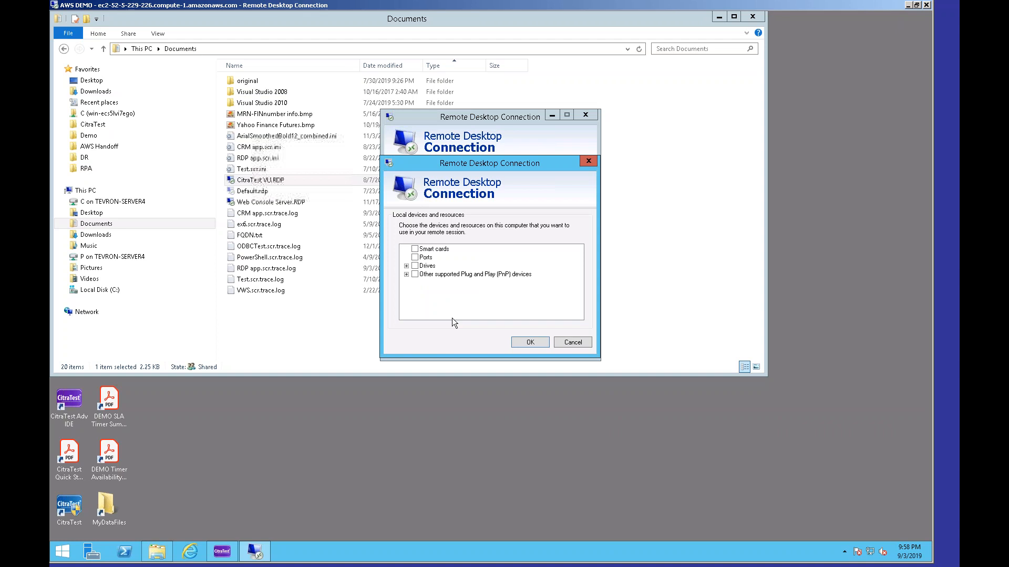
pyautogui.click(542, 342)
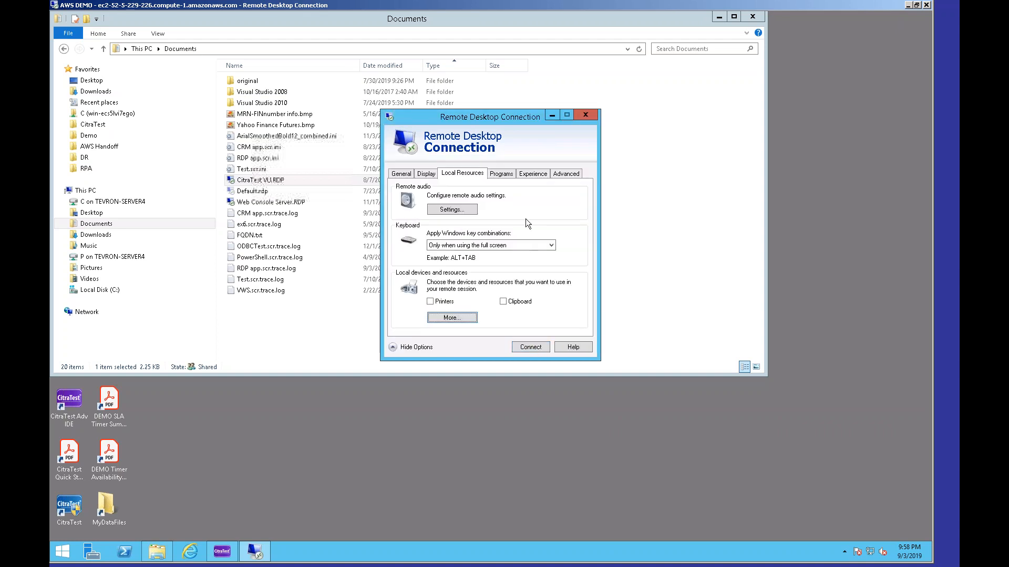
pyautogui.click(531, 174)
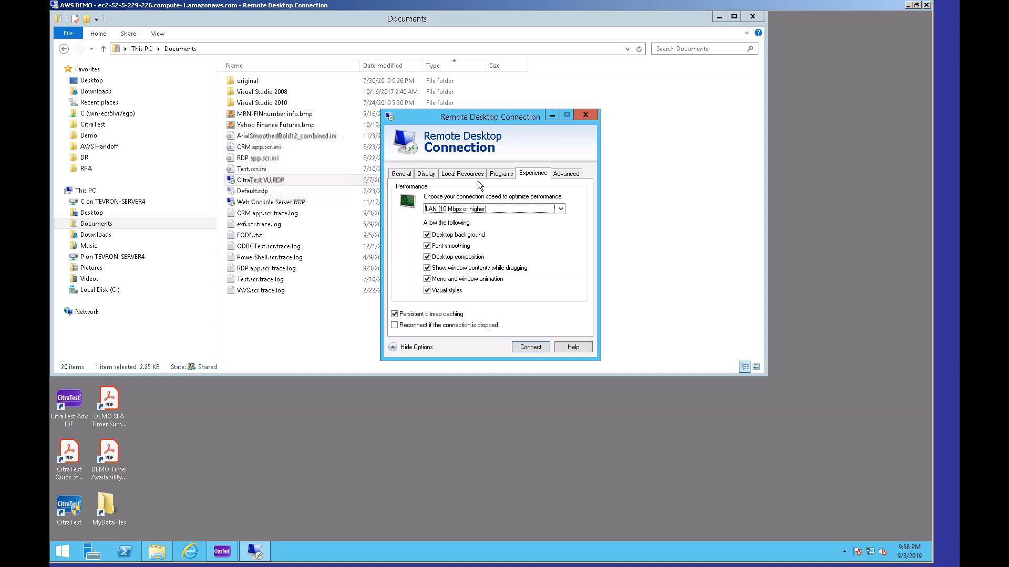
pyautogui.click(411, 177)
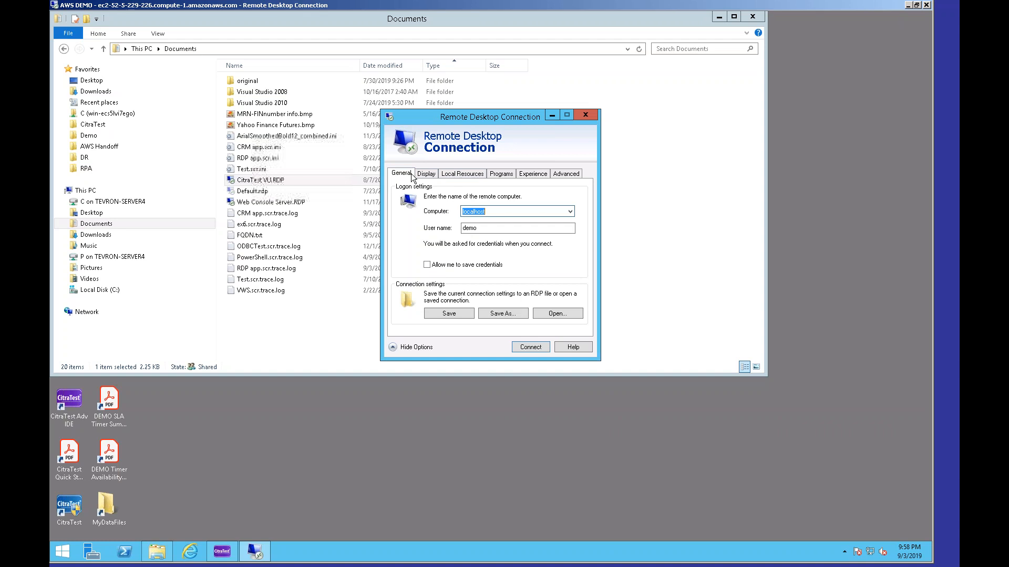
pyautogui.click(585, 115)
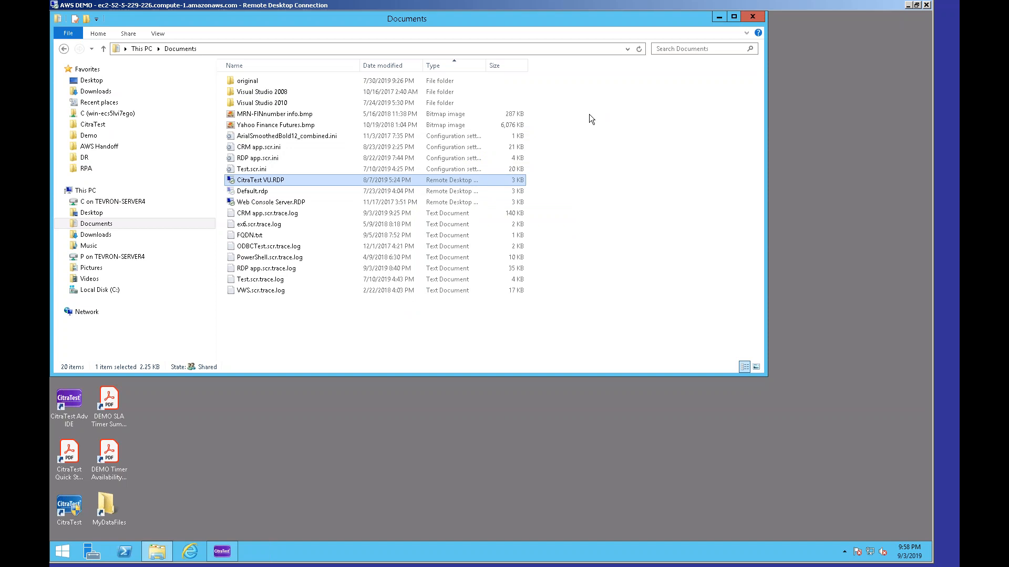
pyautogui.click(762, 19)
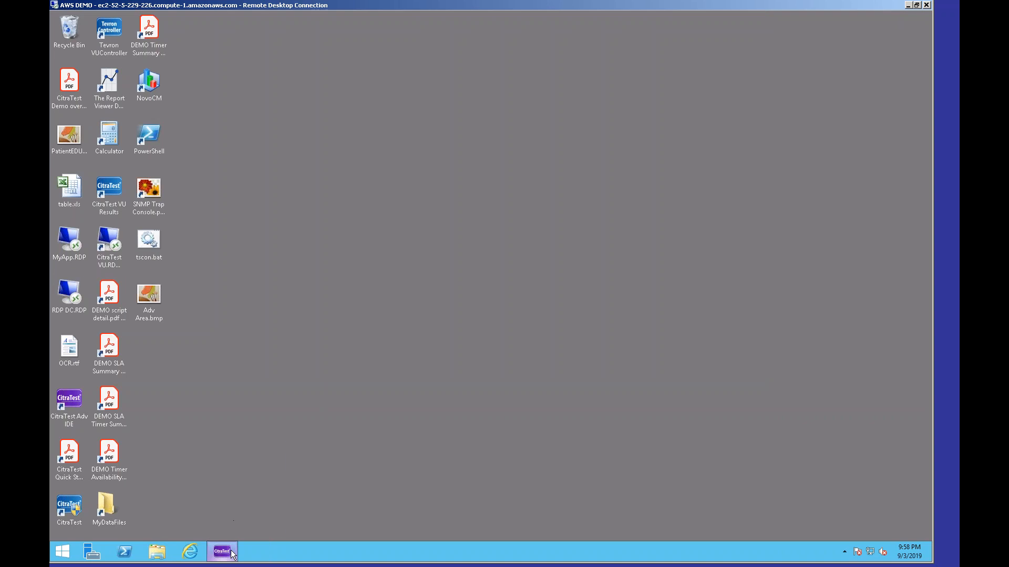
# Launch Tevron VU Controller and create a new scenario named Demo.
pyautogui.moveTo(233, 554)
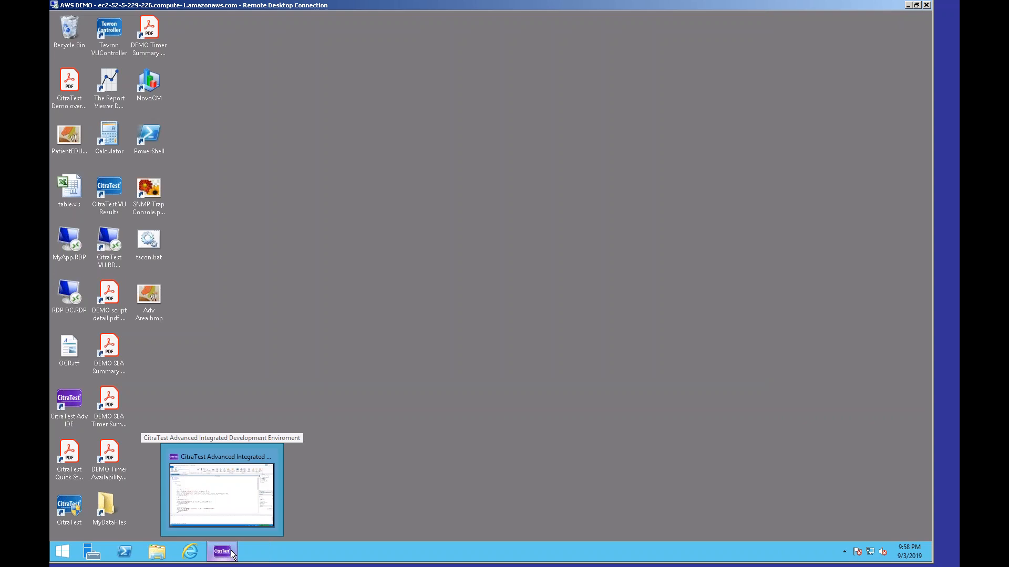
pyautogui.doubleClick(108, 33)
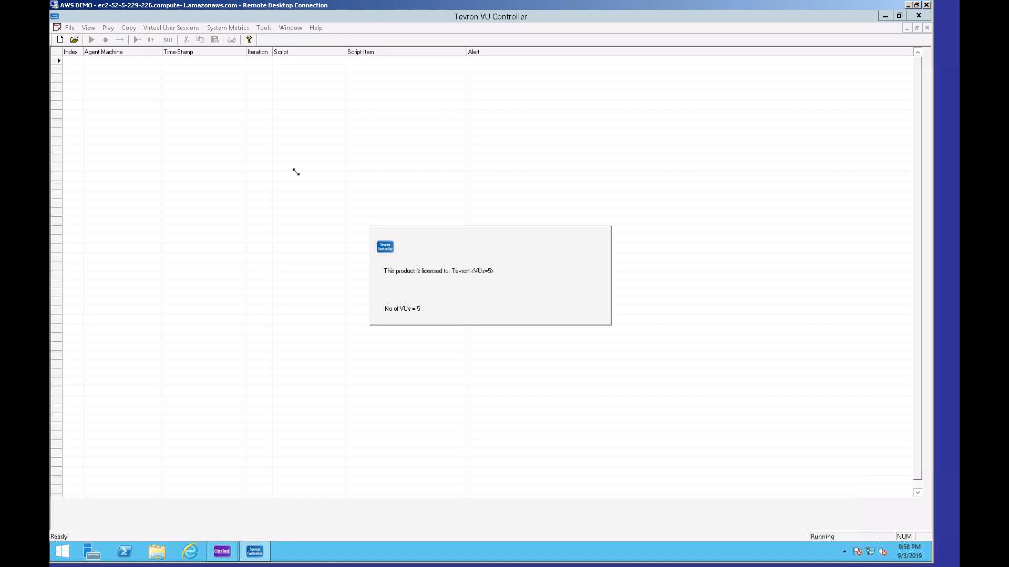
pyautogui.click(69, 30)
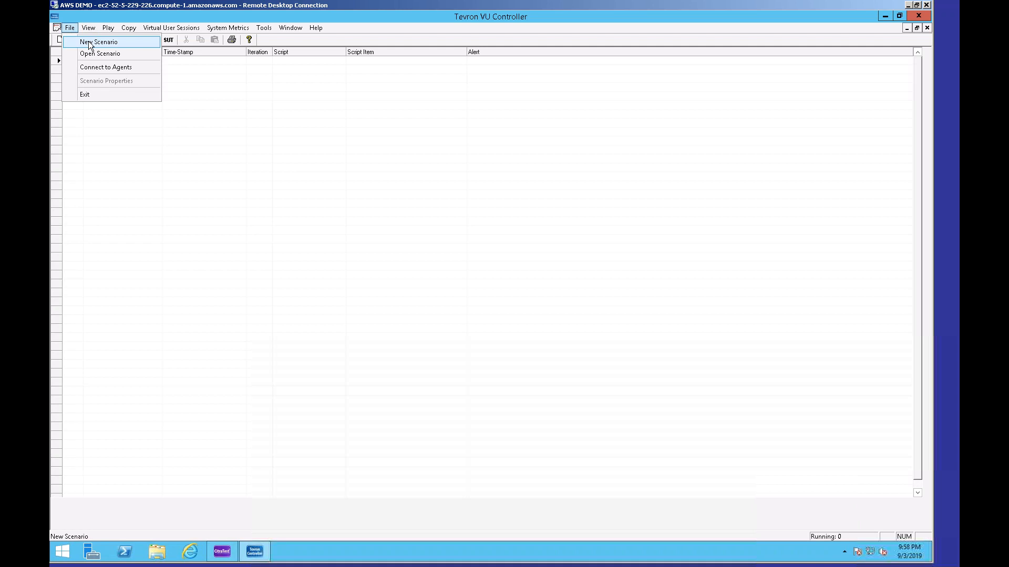
pyautogui.click(88, 41)
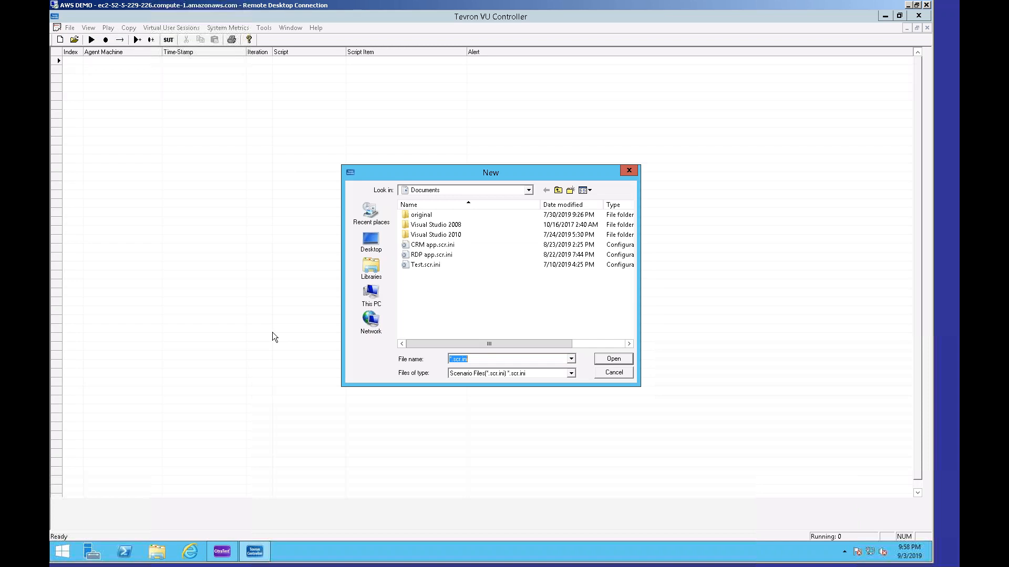
pyautogui.write('Demo')
pyautogui.click(627, 358)
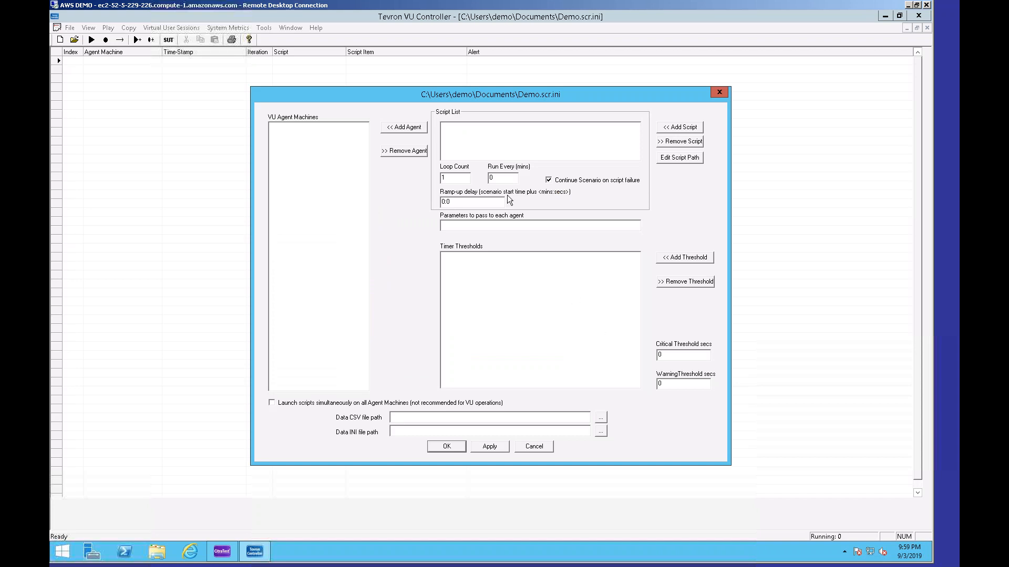
# Add agent machine localhost with agent ports 4500 through 4509.
pyautogui.click(404, 127)
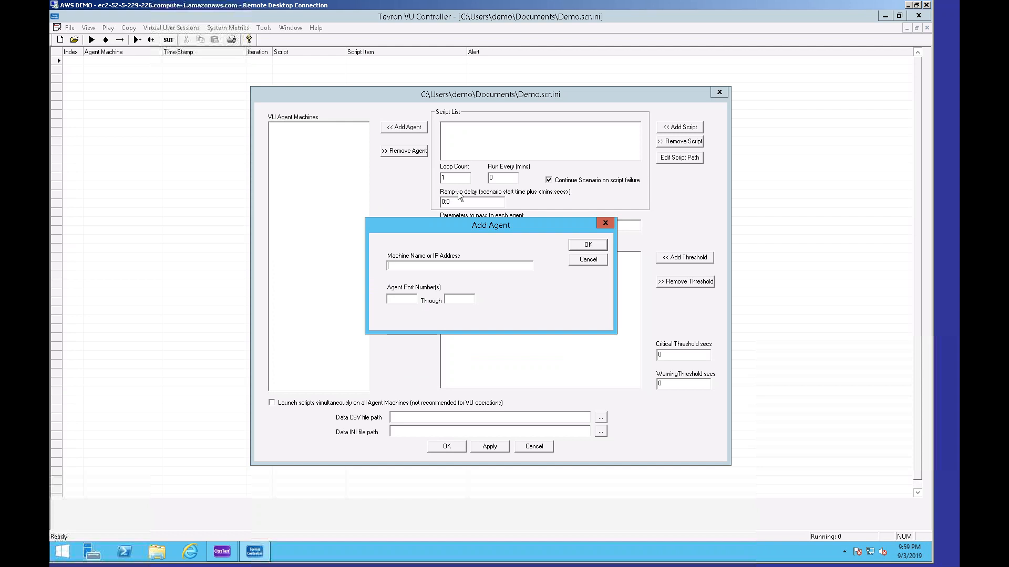
pyautogui.write('local')
pyautogui.write('500')
pyautogui.press('Tab')
pyautogui.write('4509')
pyautogui.click(589, 245)
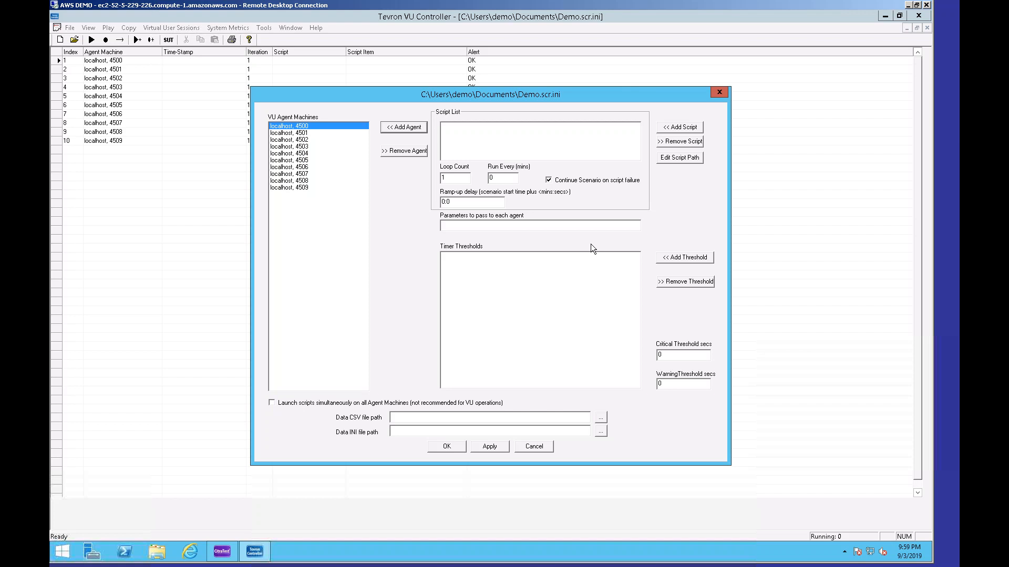
# Select all agent machines and add the script CRMPublishedAppVU.exe from the Demo library.
pyautogui.keyDown('shift'); pyautogui.click(295, 189); pyautogui.keyUp('shift')
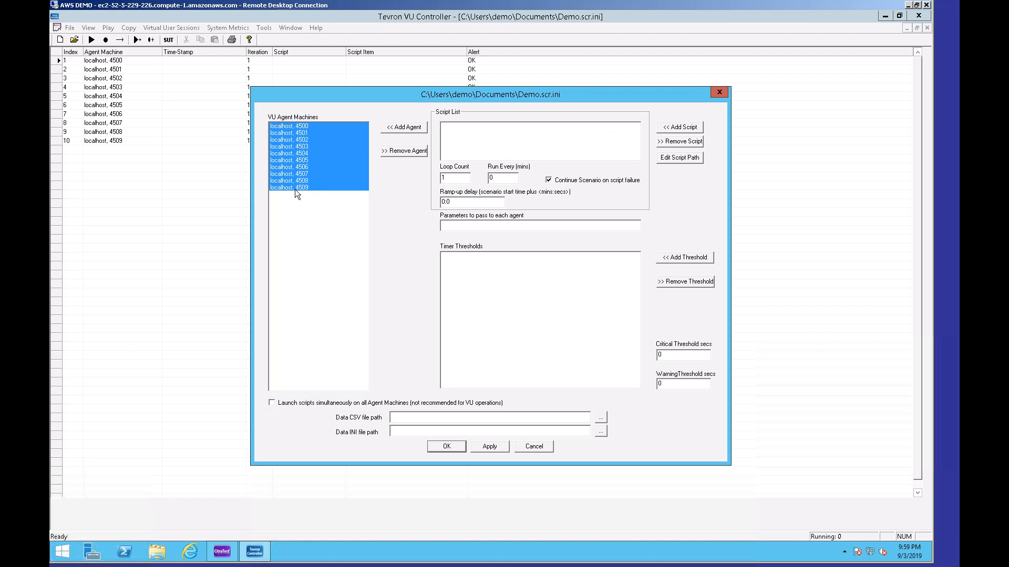
pyautogui.click(676, 128)
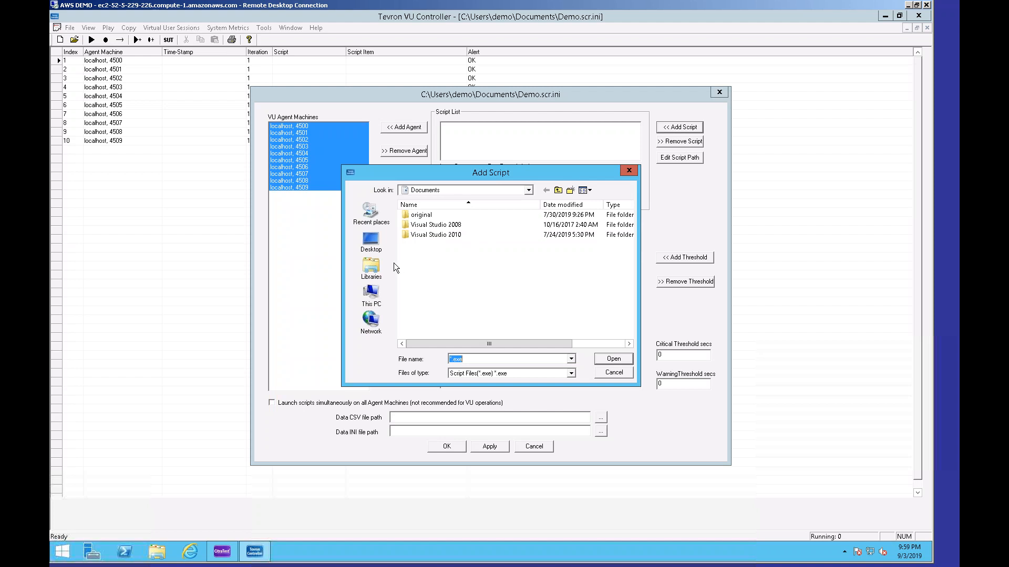
pyautogui.click(371, 268)
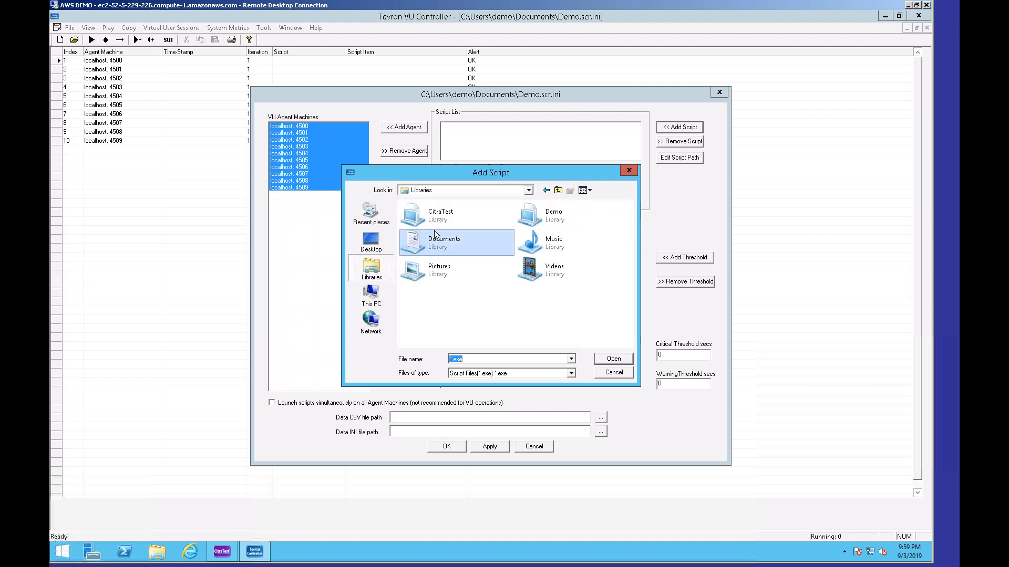
pyautogui.doubleClick(560, 217)
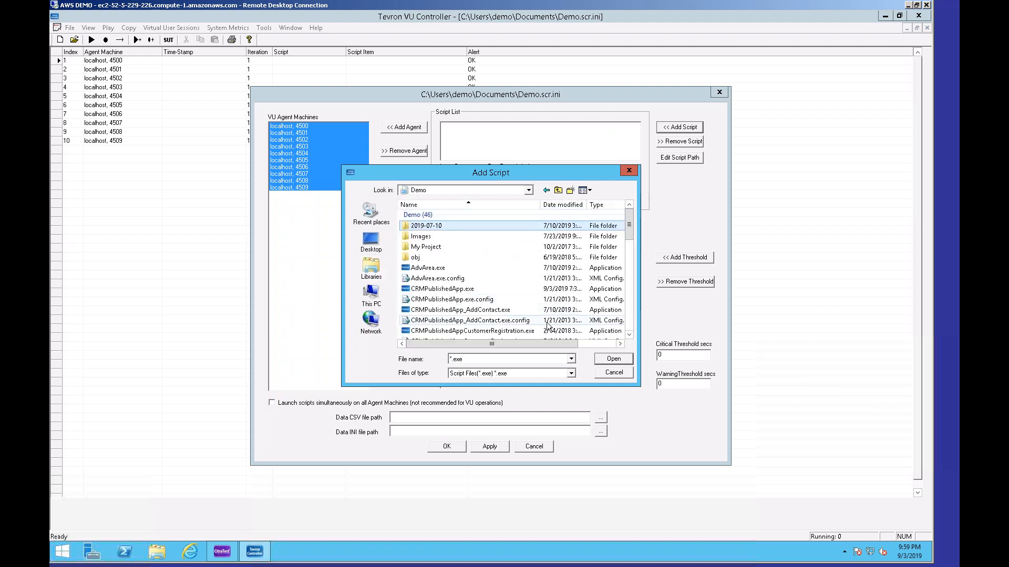
pyautogui.scroll(-2, 546, 328)
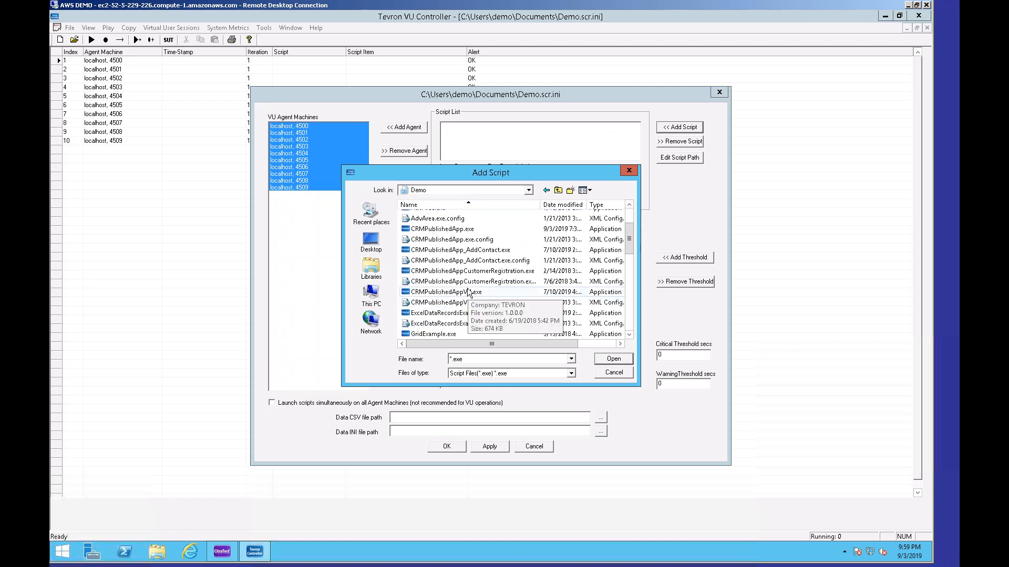
pyautogui.click(468, 292)
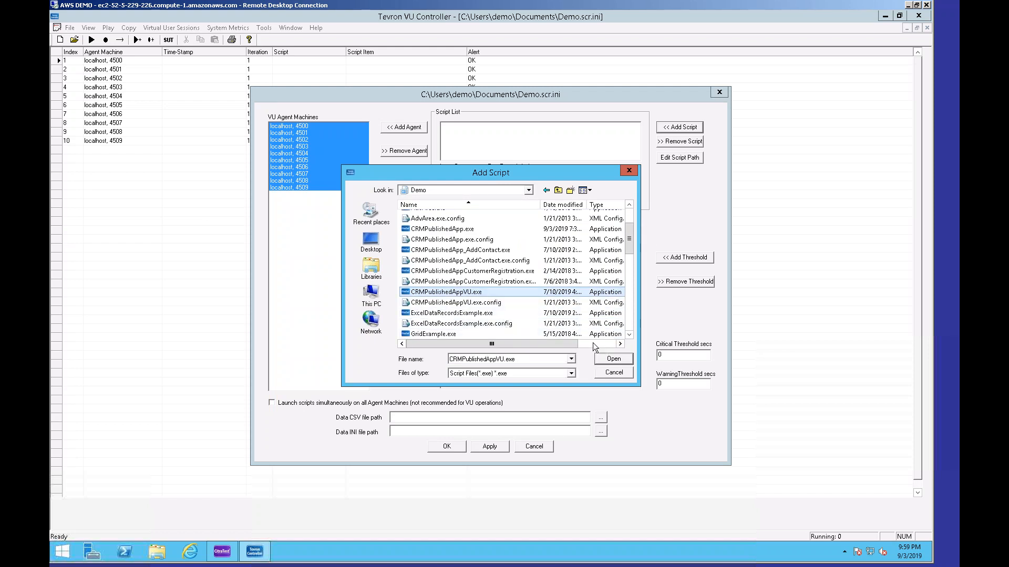
pyautogui.click(624, 357)
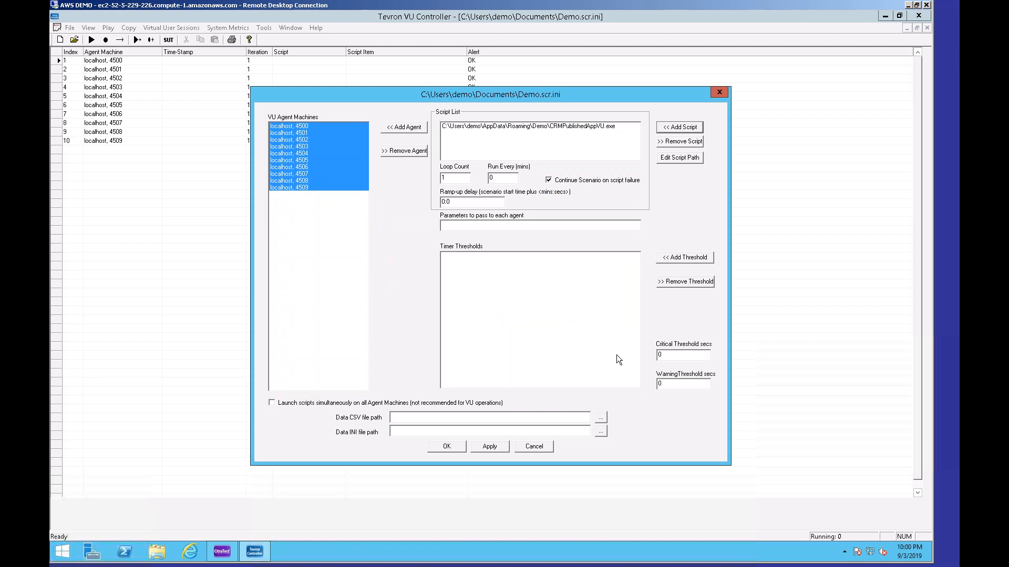
# Apply the scenario settings and close the scenario dialog.
pyautogui.click(487, 448)
pyautogui.click(548, 234)
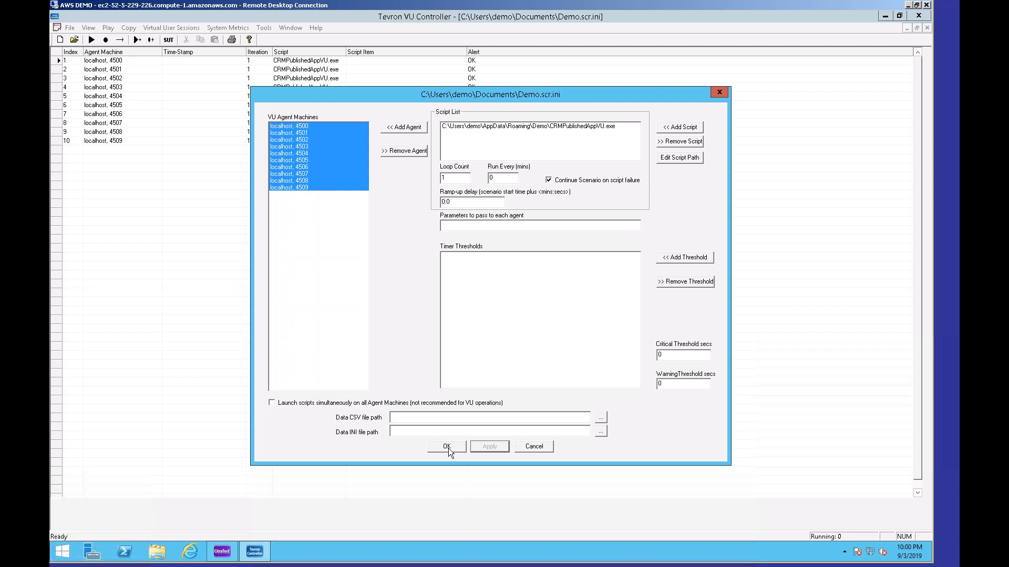
pyautogui.click(449, 448)
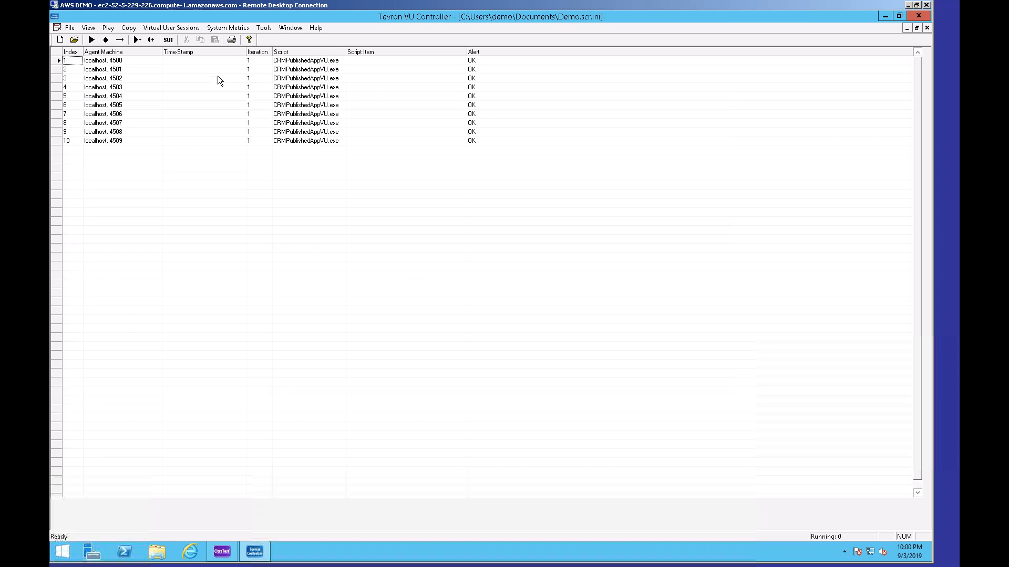
# Open Launch VU Sessions and set the number of VU sessions to 3.
pyautogui.click(166, 28)
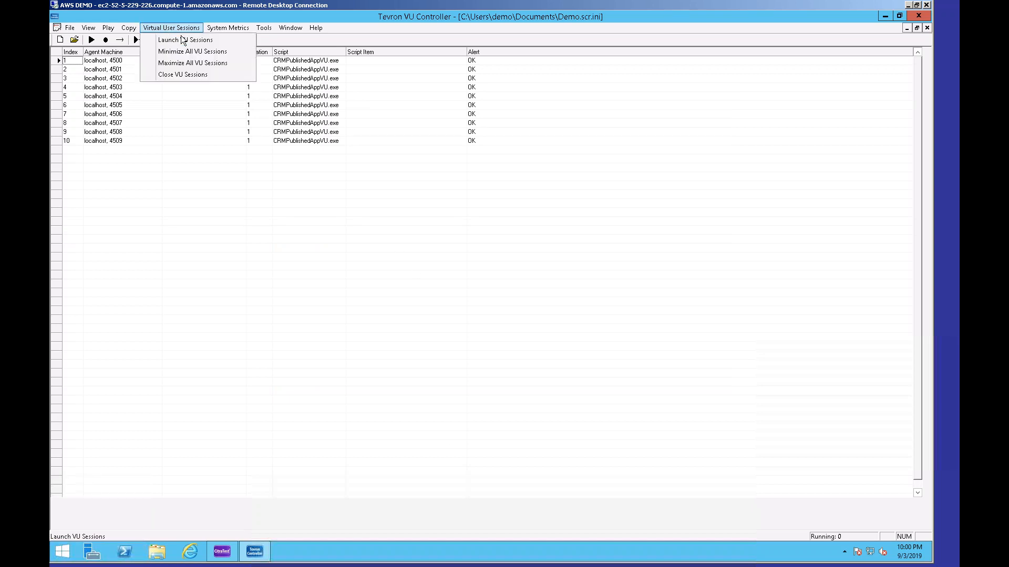
pyautogui.click(182, 40)
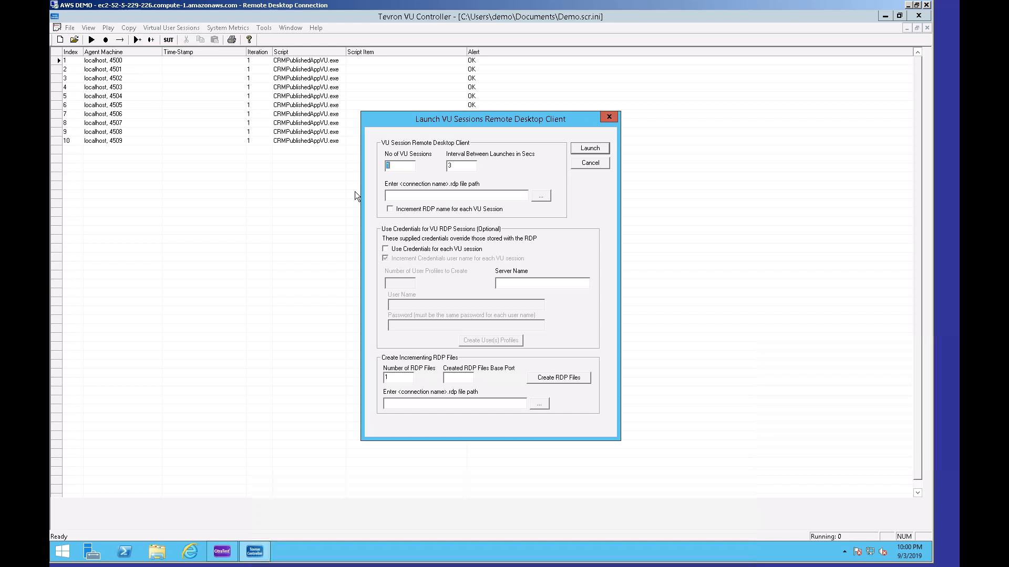
pyautogui.write('3')
# Browse to Documents and choose CitraTest VU.RDP as the connection .rdp file path.
pyautogui.click(544, 197)
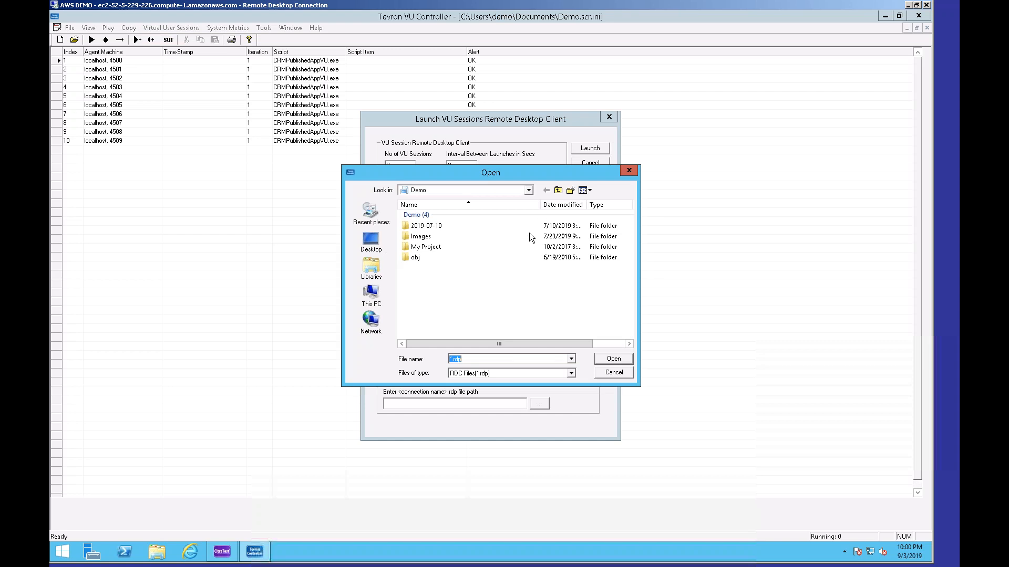
pyautogui.click(379, 304)
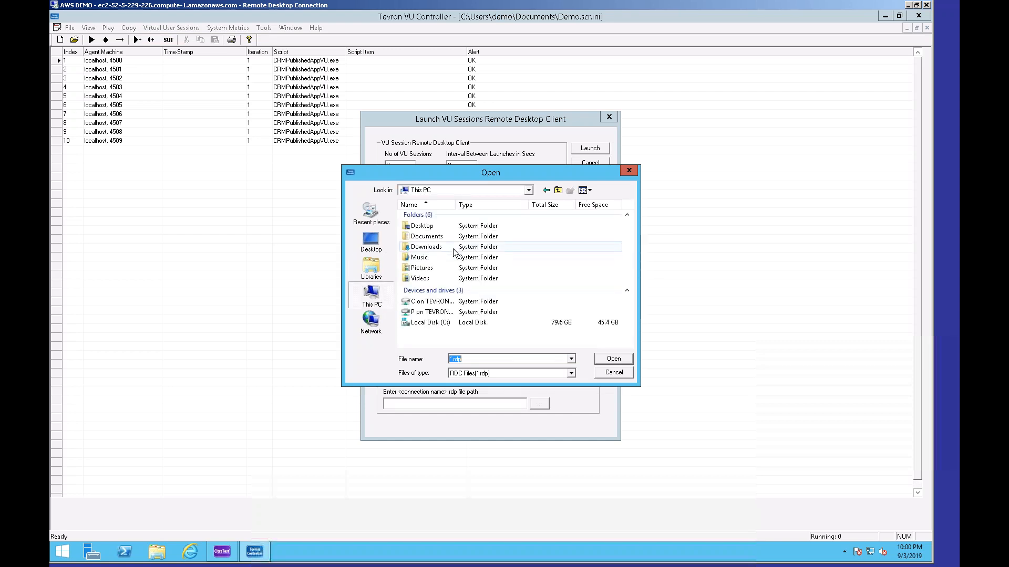
pyautogui.doubleClick(457, 237)
pyautogui.click(434, 244)
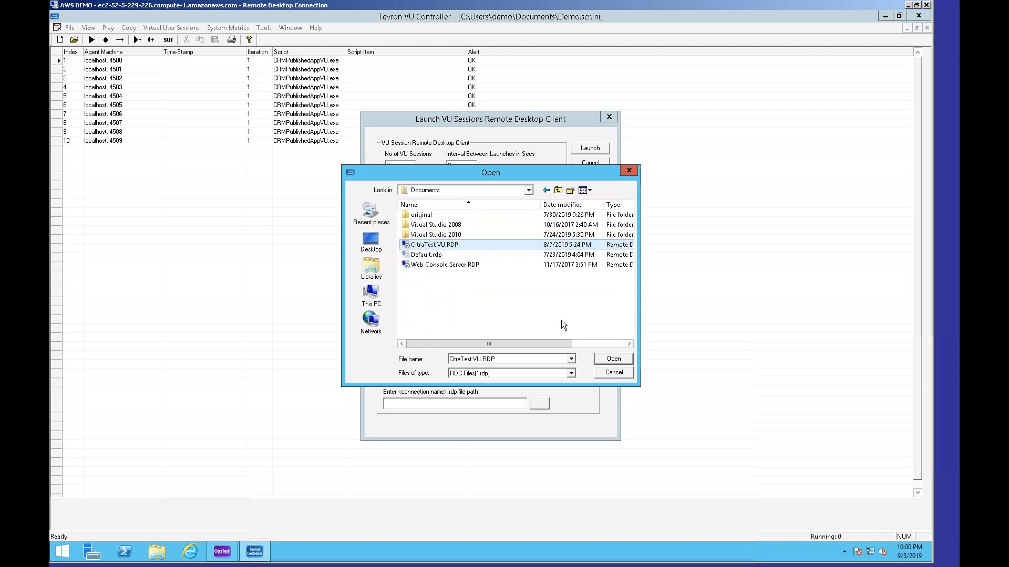
pyautogui.click(613, 359)
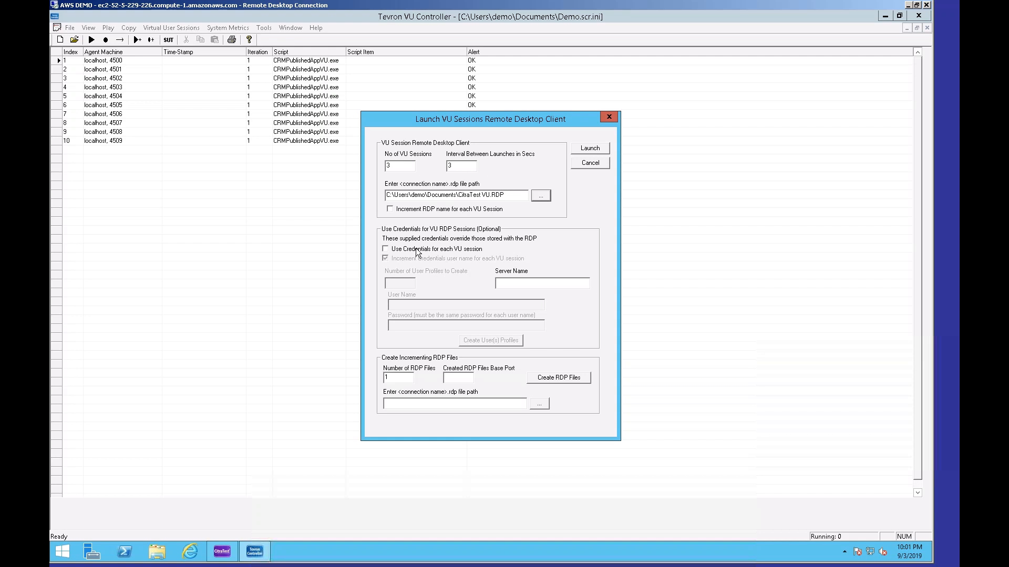
# Enable credentials for each VU session, enter the user name and password, and launch the VU sessions.
pyautogui.click(387, 250)
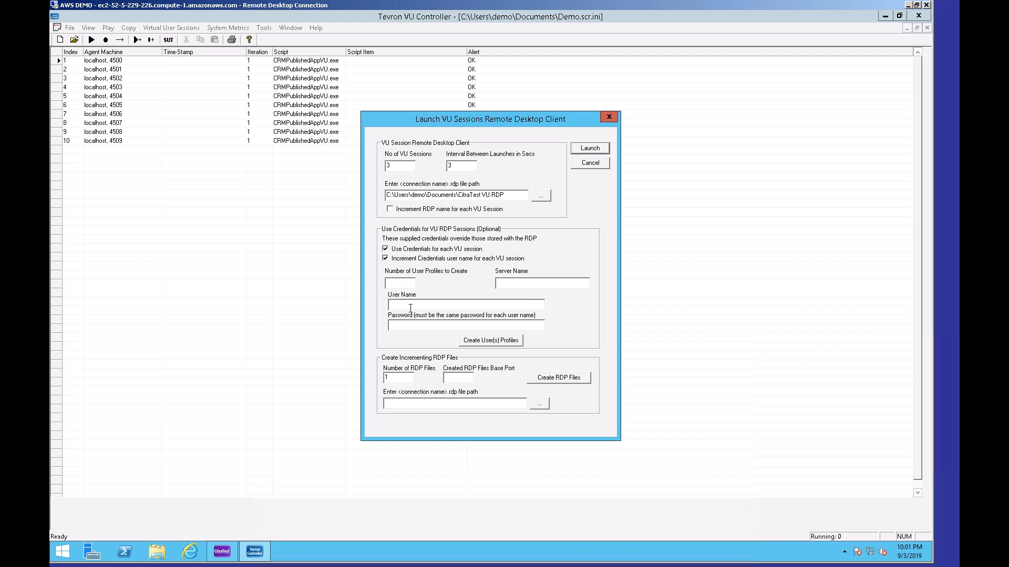
pyautogui.write('demo*******')
pyautogui.click(597, 150)
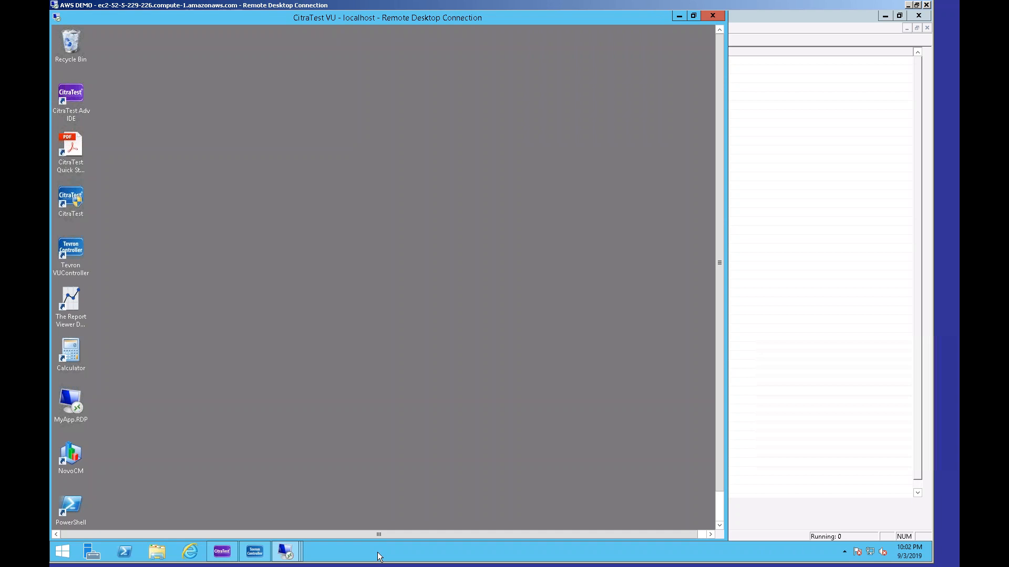
# Cascade the remote desktop windows and scroll through a VU session's desktop to inspect its running Tevron Agent.
pyautogui.rightClick(378, 552)
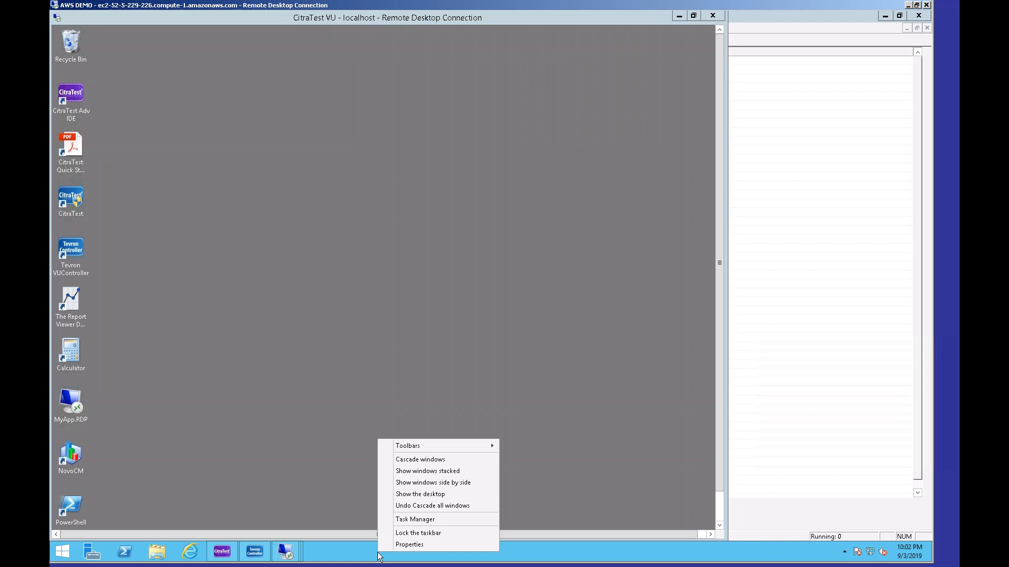
pyautogui.click(432, 460)
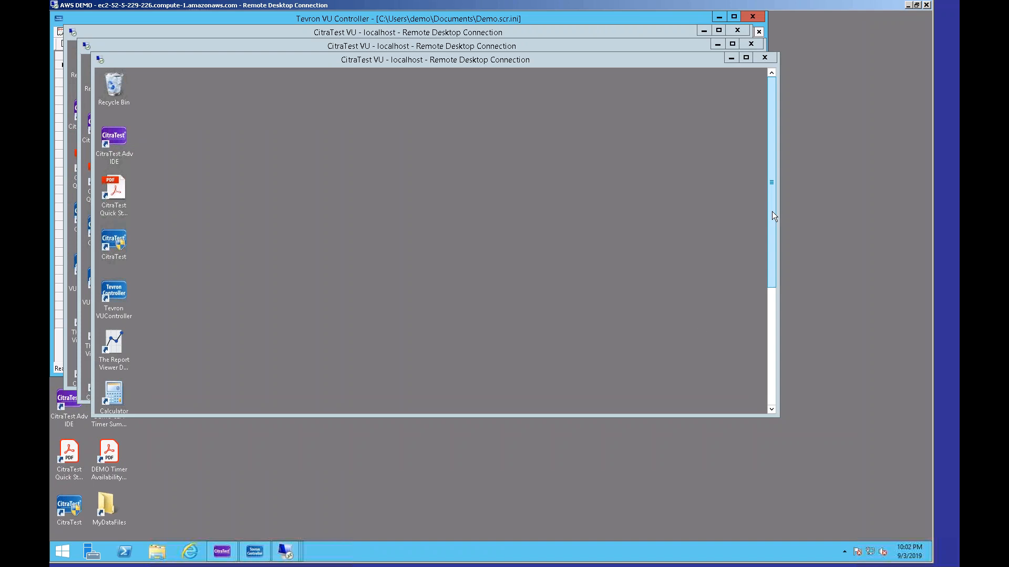
pyautogui.moveTo(772, 212); pyautogui.dragTo(789, 364)
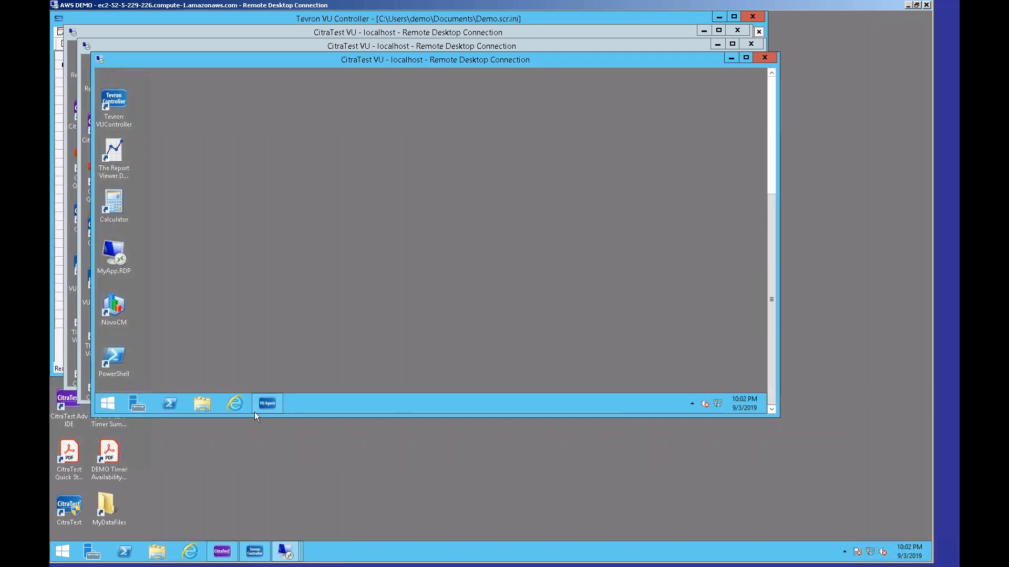
pyautogui.moveTo(272, 402)
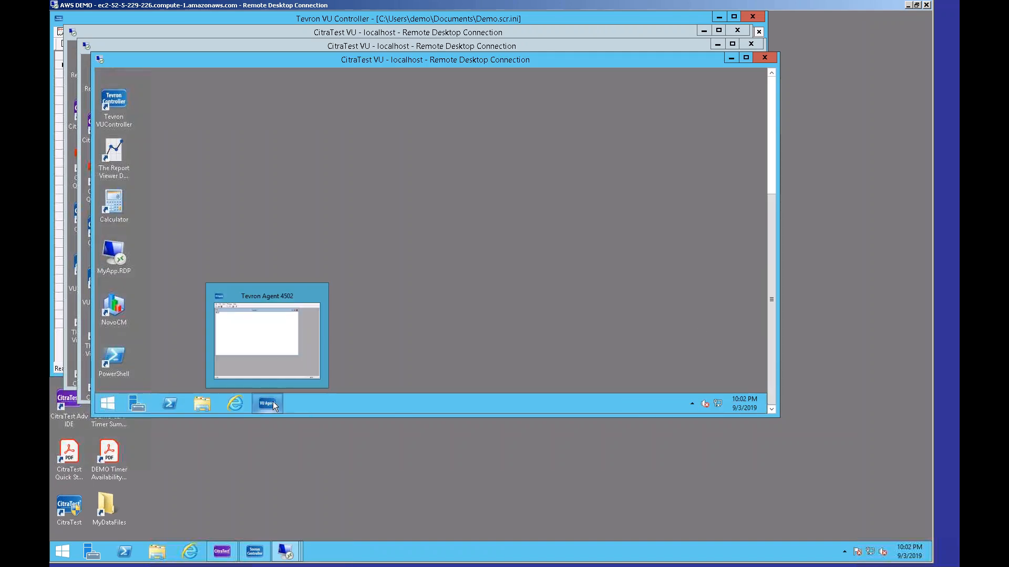
pyautogui.moveTo(775, 254); pyautogui.dragTo(775, 131)
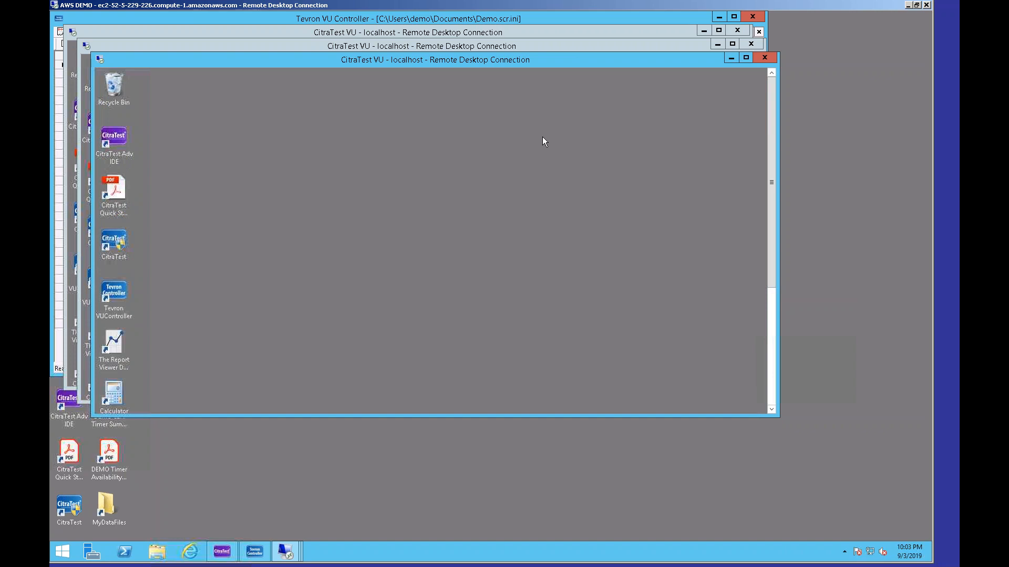
# Bring the controller forward and play the script on agents localhost 4500 through 4502 only.
pyautogui.click(236, 19)
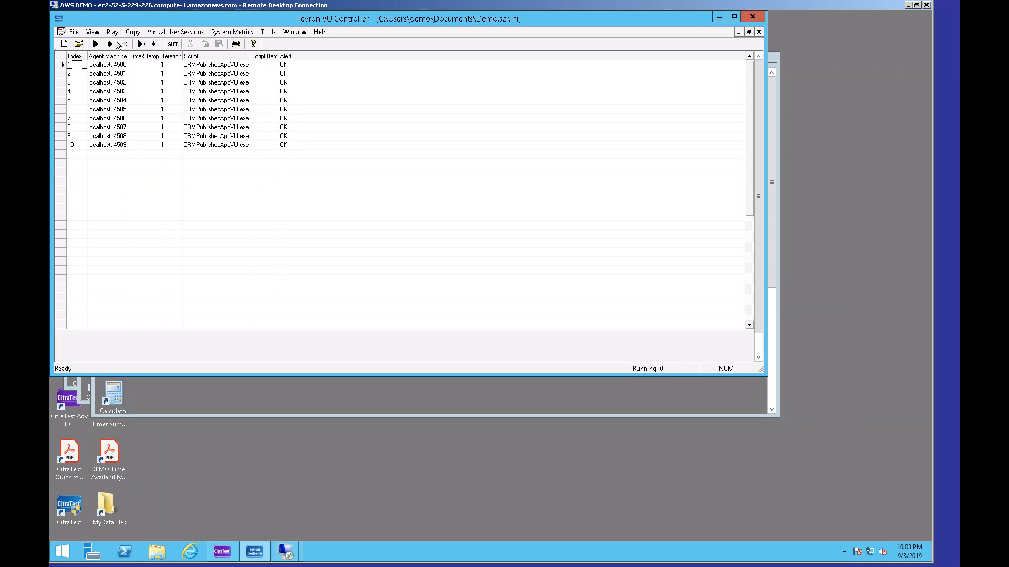
pyautogui.click(95, 46)
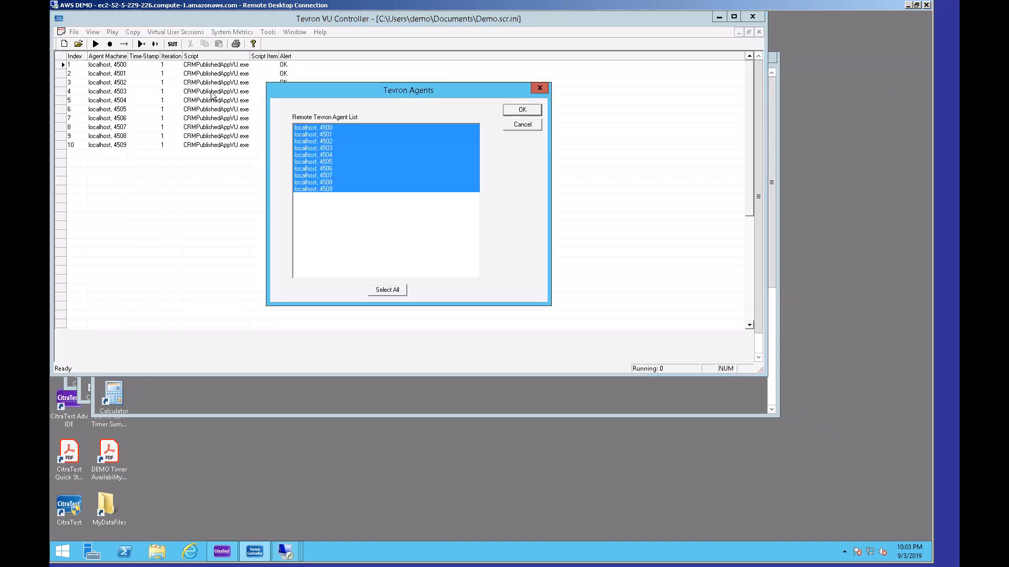
pyautogui.click(317, 127)
pyautogui.moveTo(332, 135); pyautogui.dragTo(332, 142)
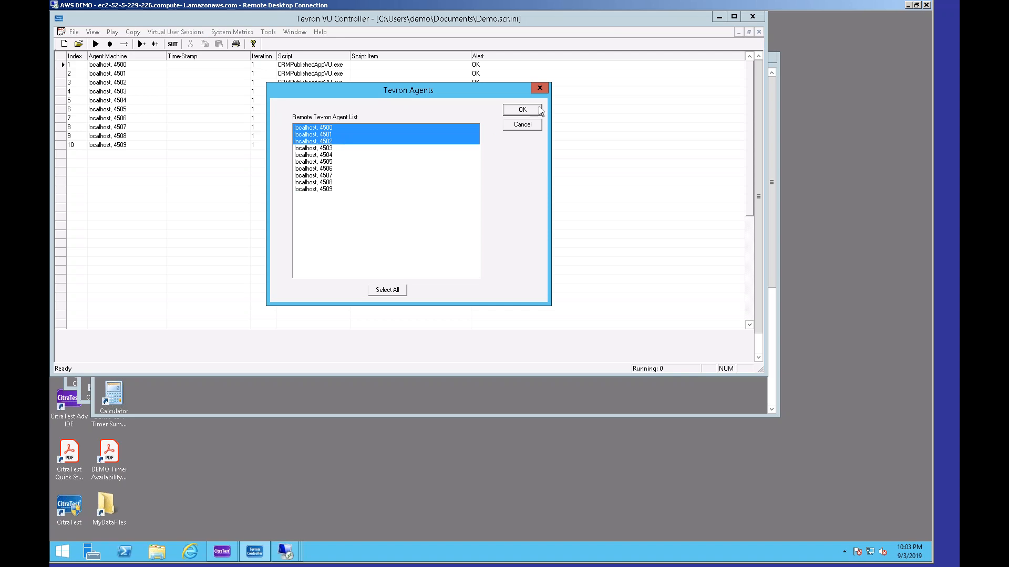
pyautogui.click(523, 110)
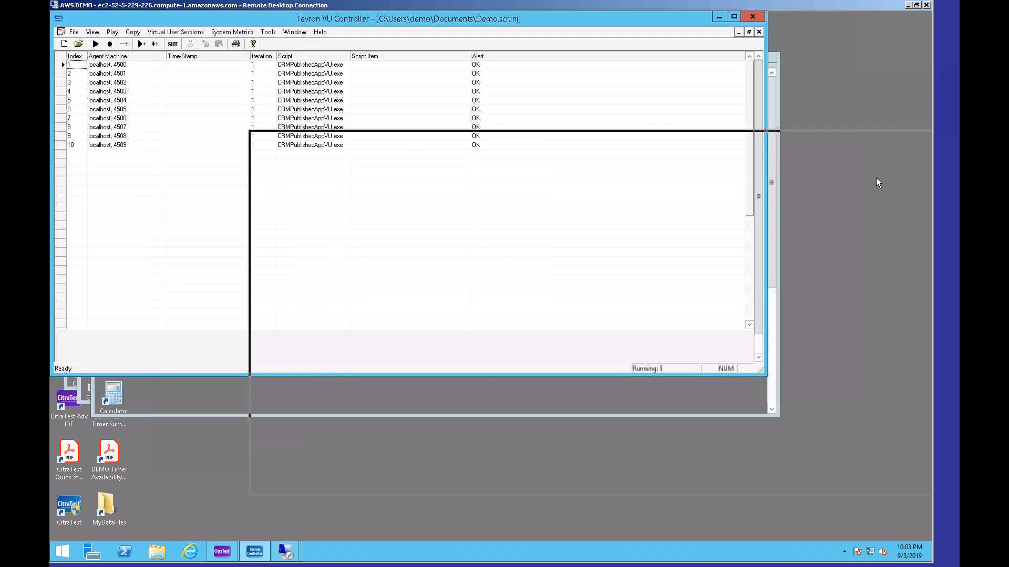